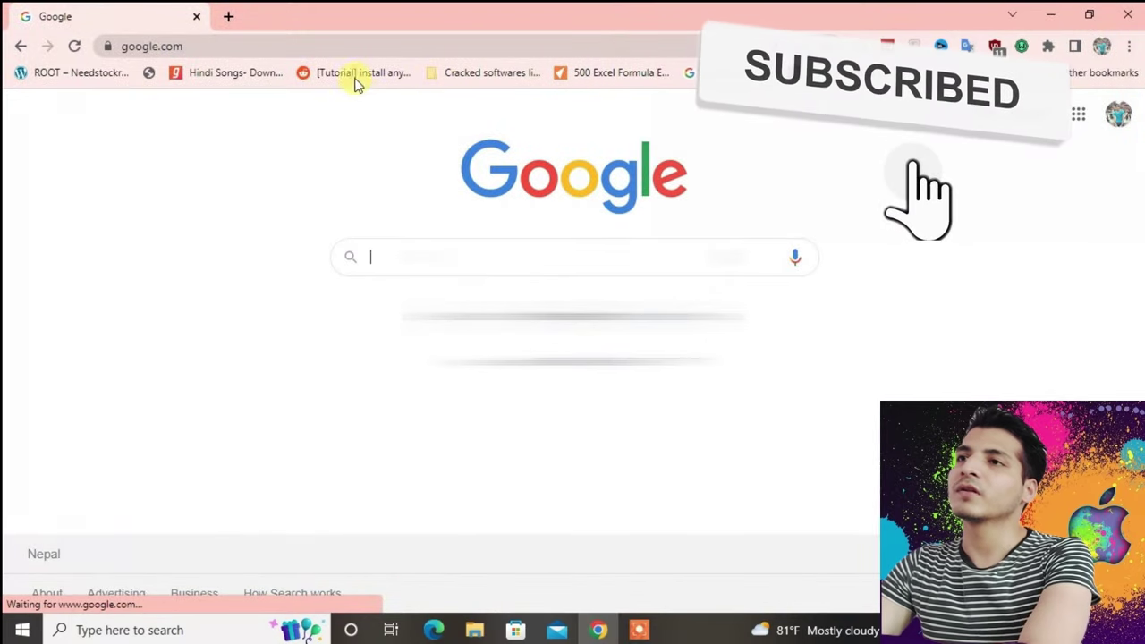
Step: Open ome.tv, sign in with Facebook and start a video chat
left_click(334, 46)
type("ome")
key("Up")
left_click(469, 278)
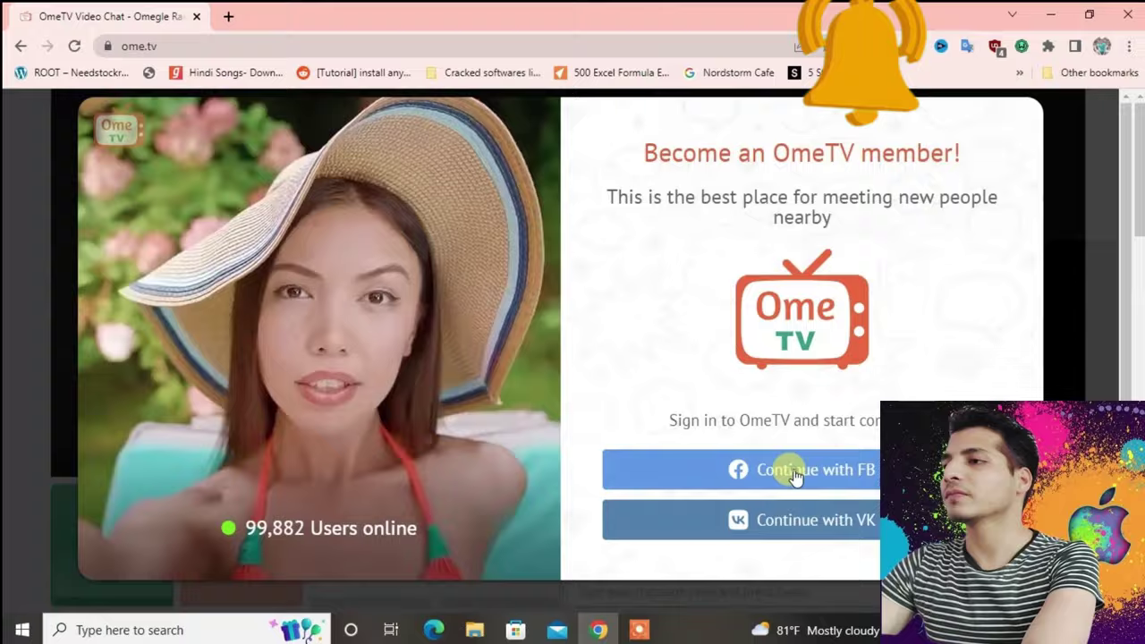
left_click(797, 474)
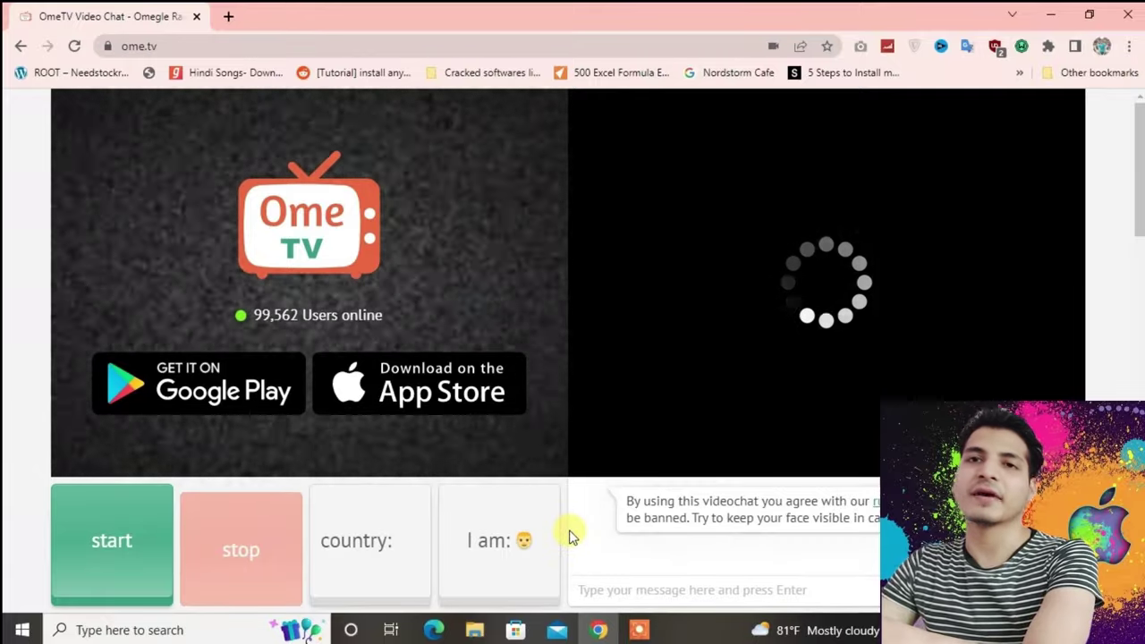
left_click(106, 569)
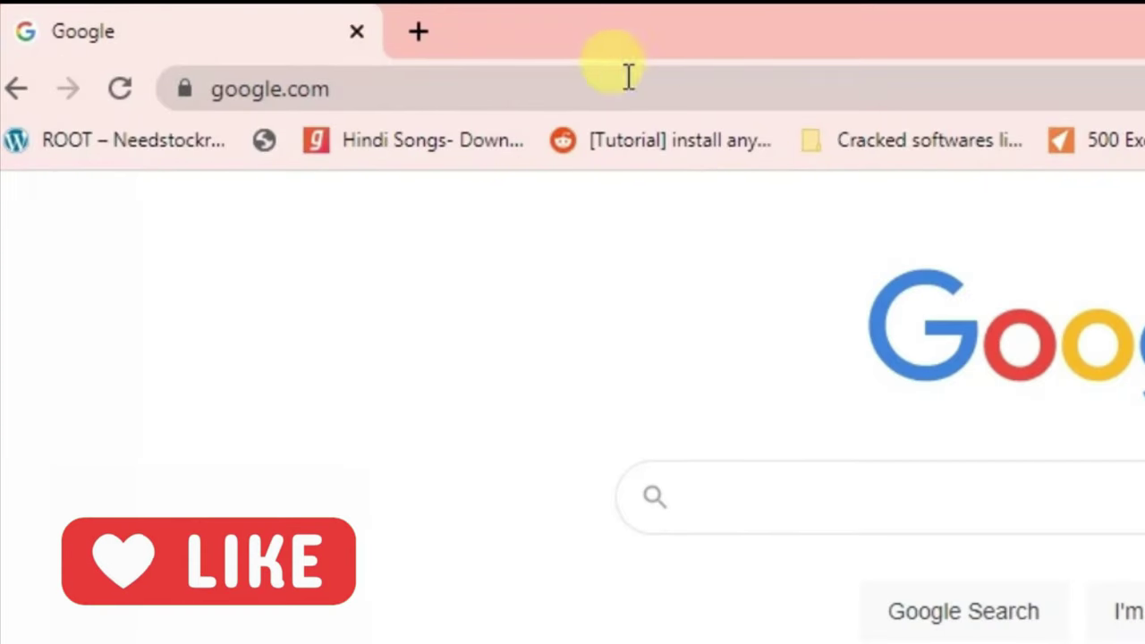
Step: Search Google for "chrome web store" and open the Chrome Web Store result
left_click(597, 87)
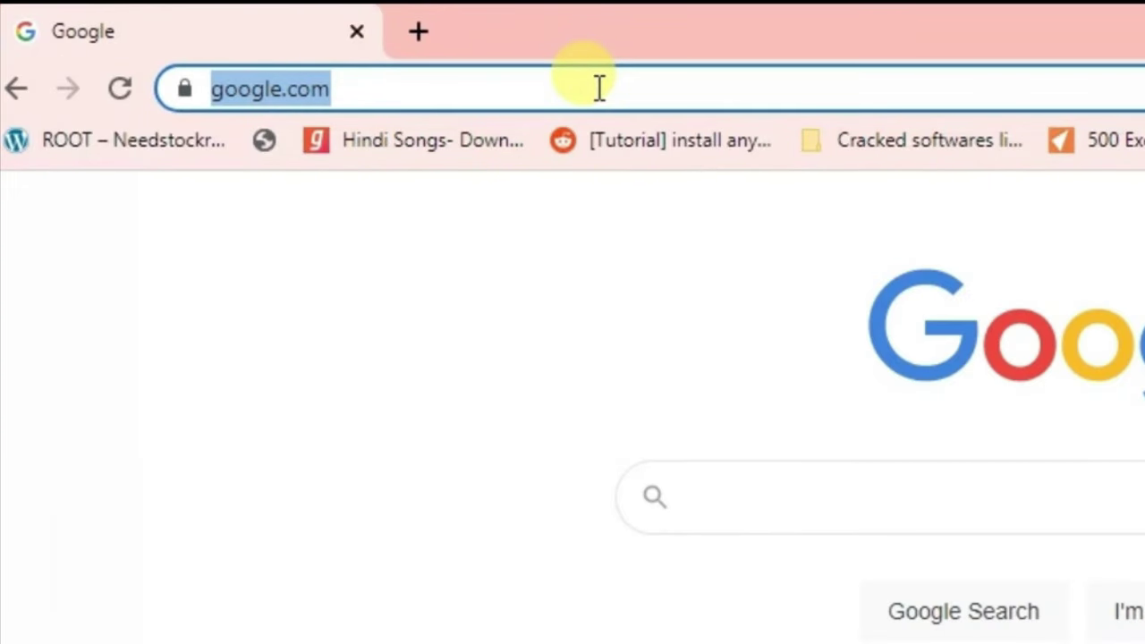
type("chrom")
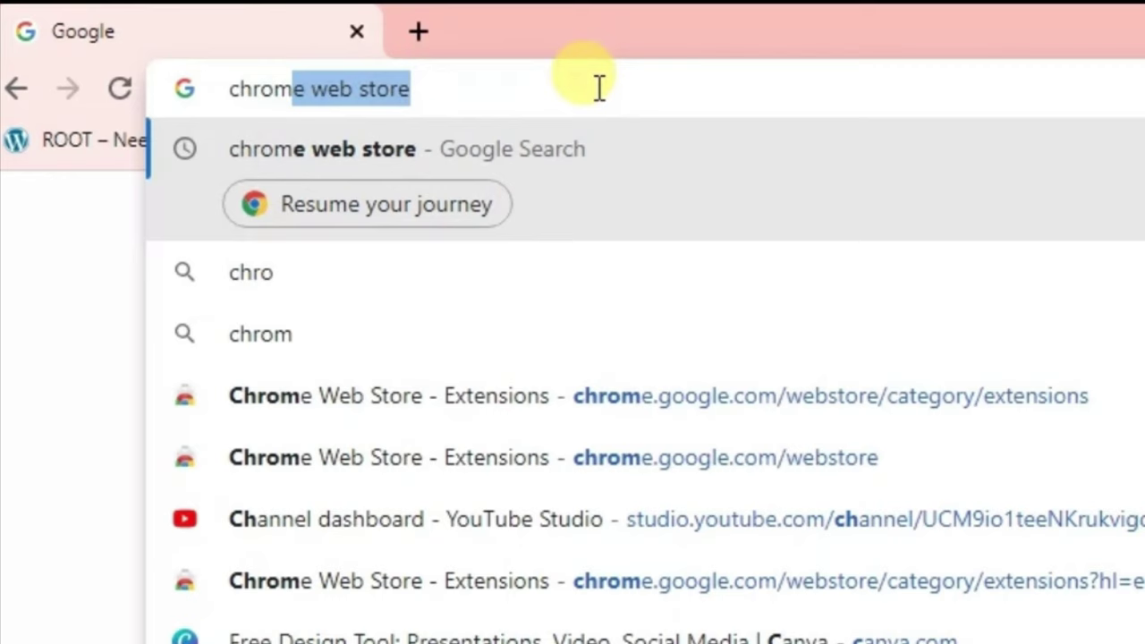
key("BackSpace")
key("Down")
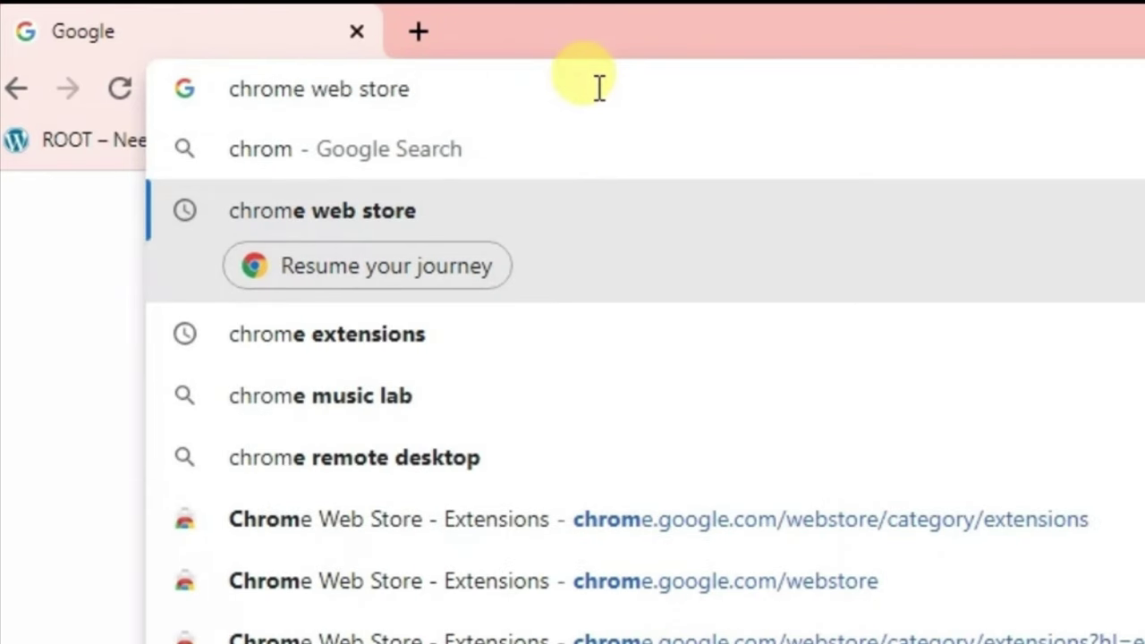
key("Return")
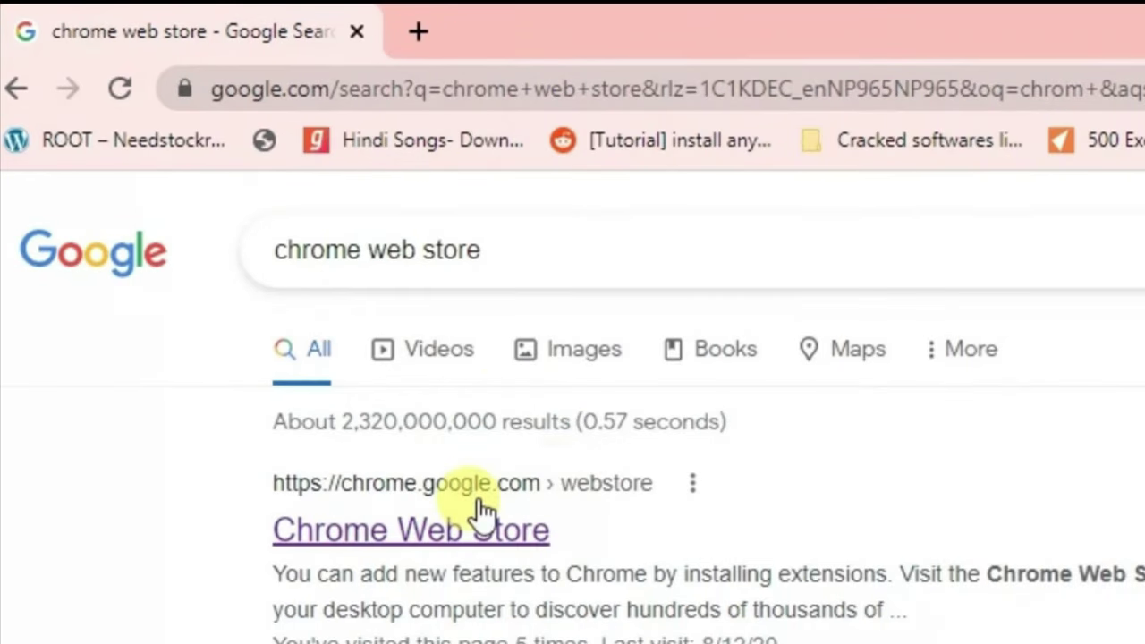
left_click(377, 531)
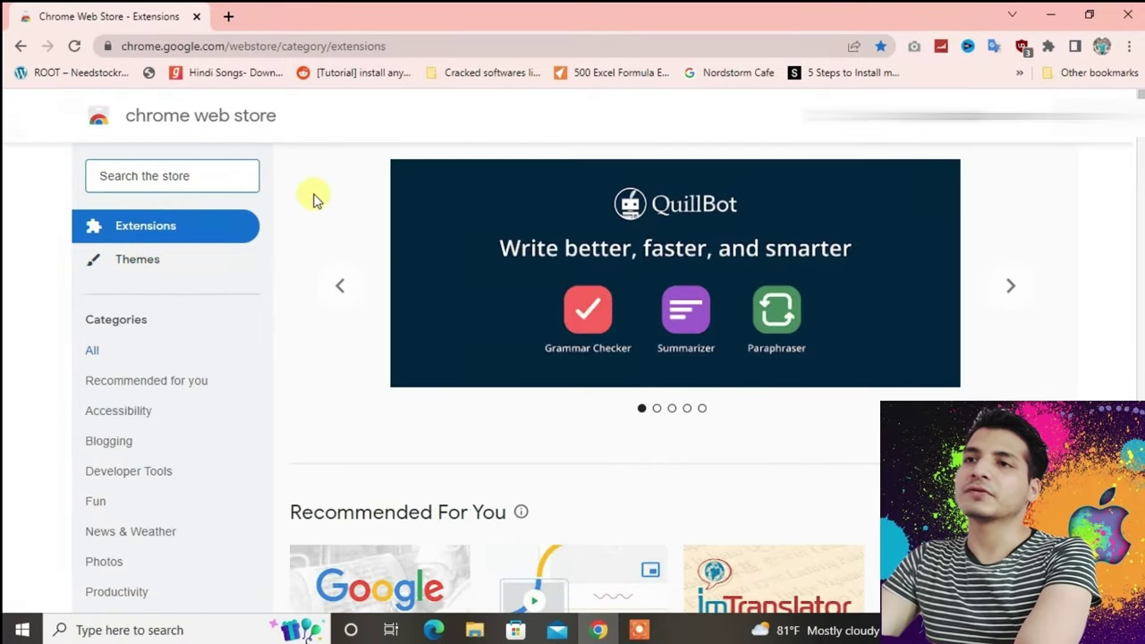
Step: Search the store's extensions for Windscribe and add "Windscribe - Free Proxy and Ad Blocker" to Chrome
left_click(133, 189)
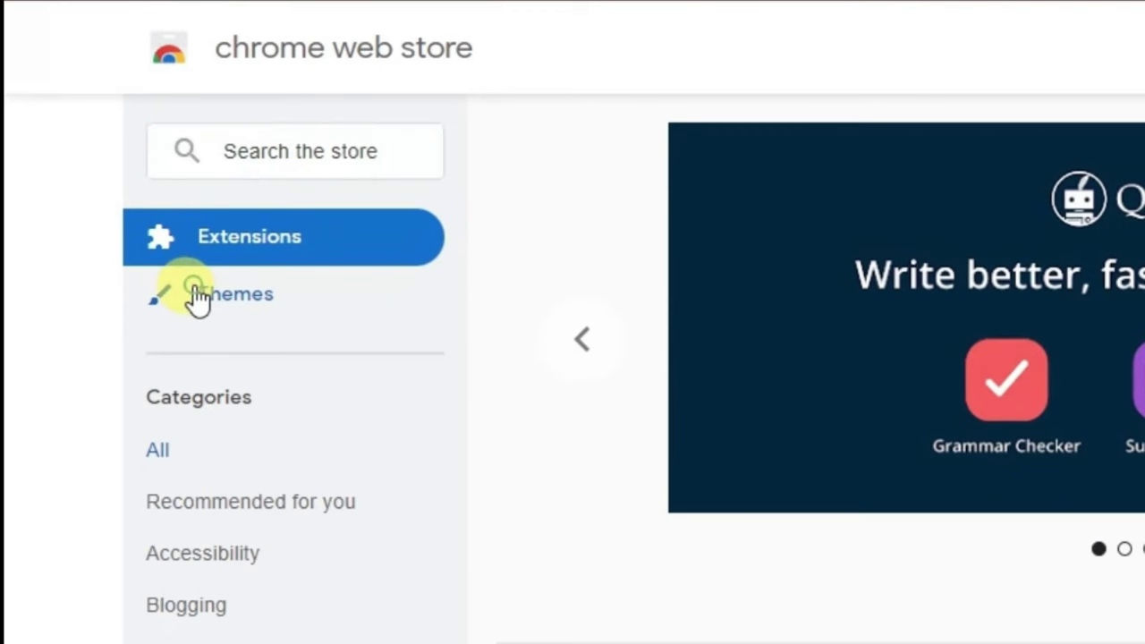
left_click(197, 296)
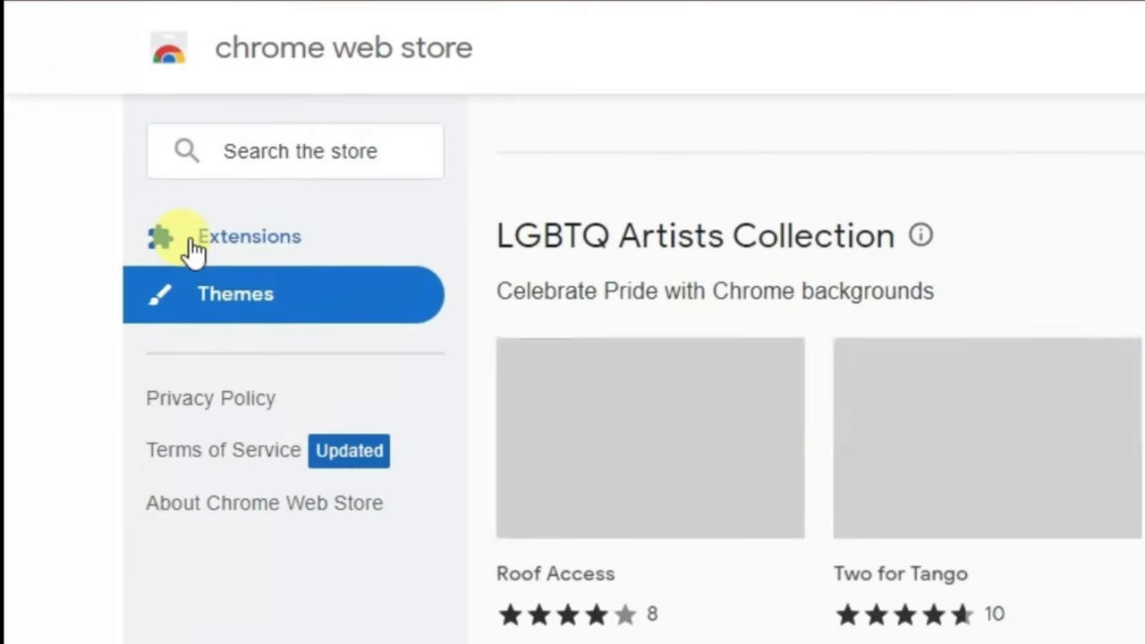
left_click(190, 241)
left_click(286, 146)
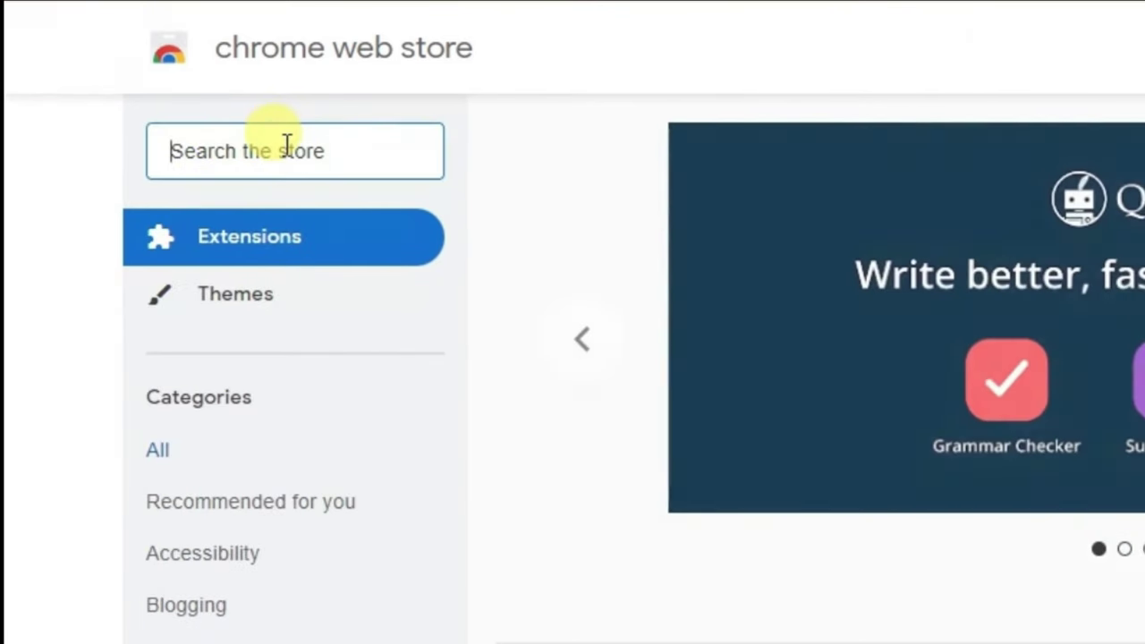
type("win")
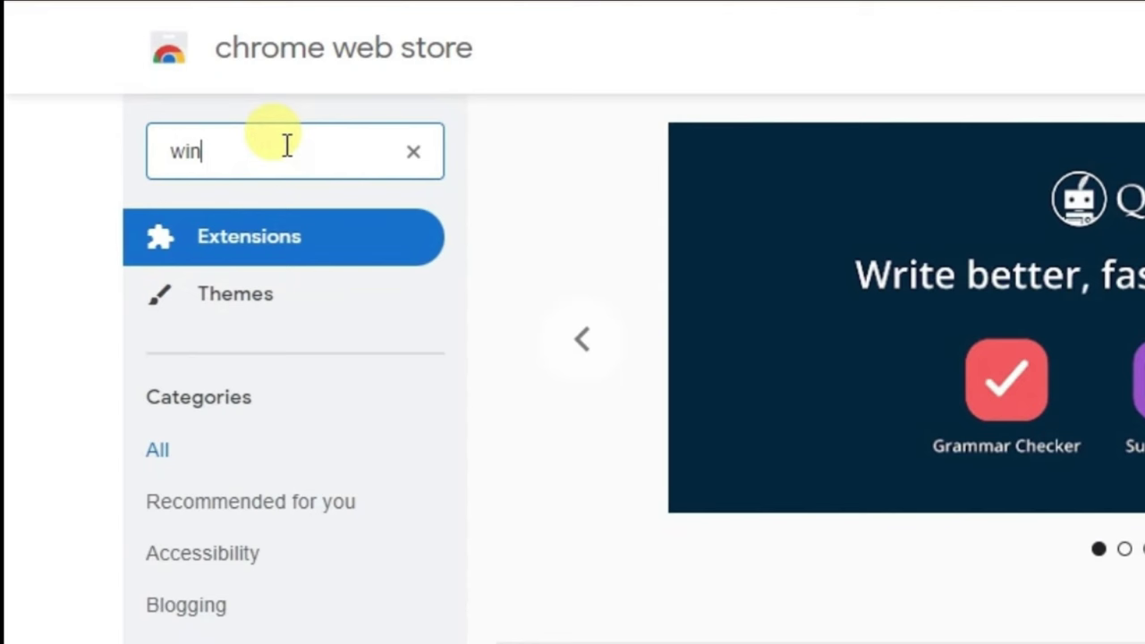
type("dsci")
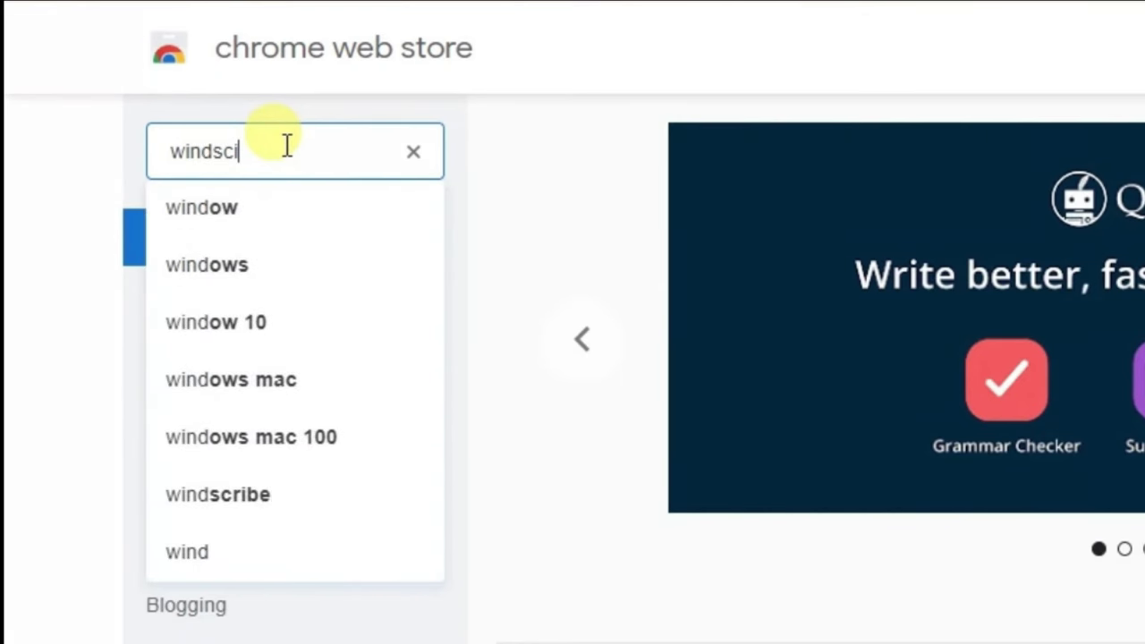
type("be")
key("Return")
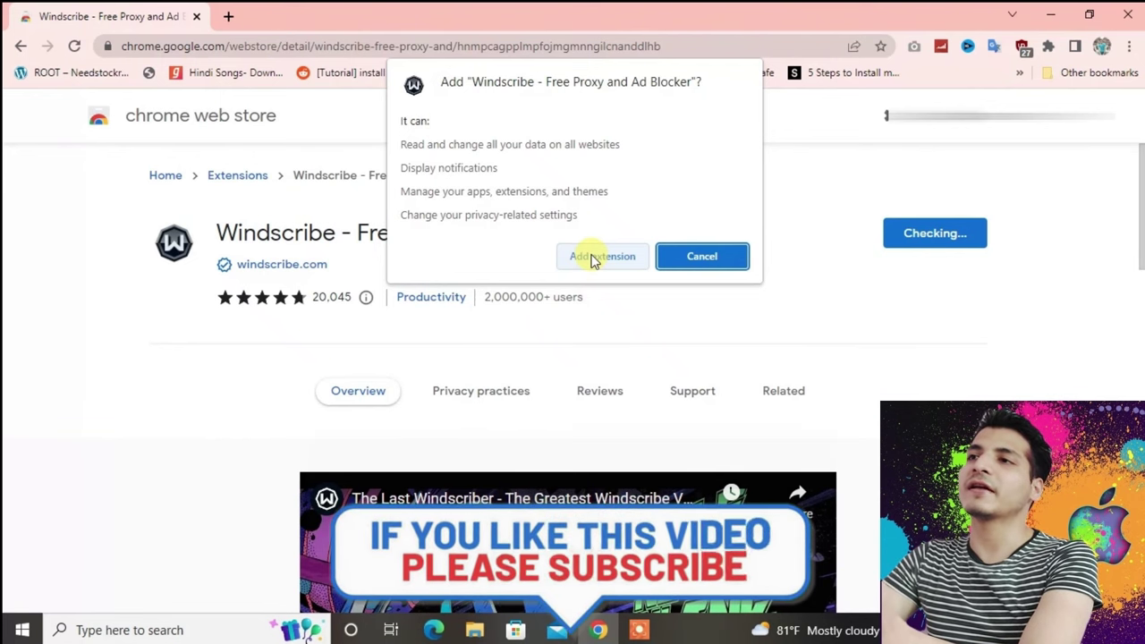
left_click(602, 257)
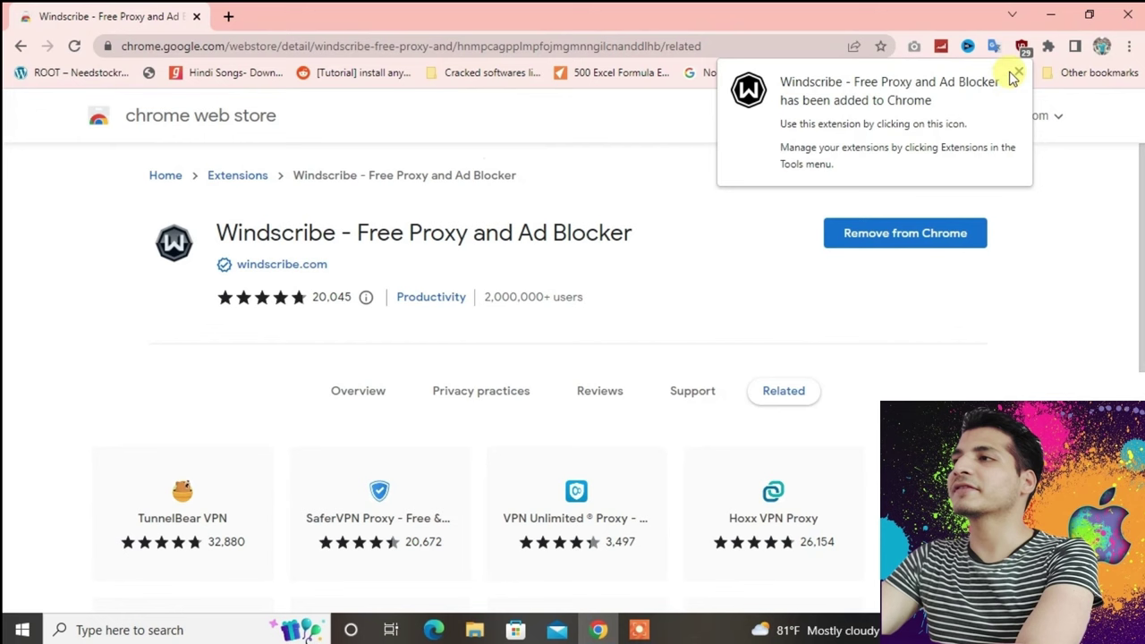
left_click(1020, 73)
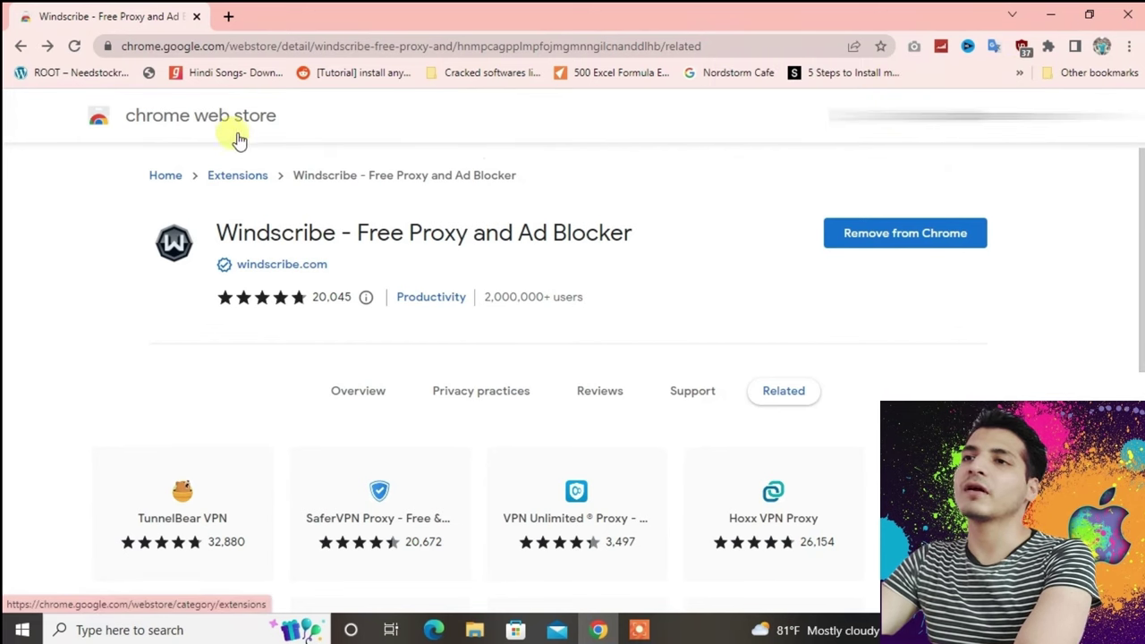
Step: Search the store for zenmate and add the extension "ZenMate Free VPN–Best VPN for Chrome" to Chrome
left_click(155, 121)
left_click(159, 175)
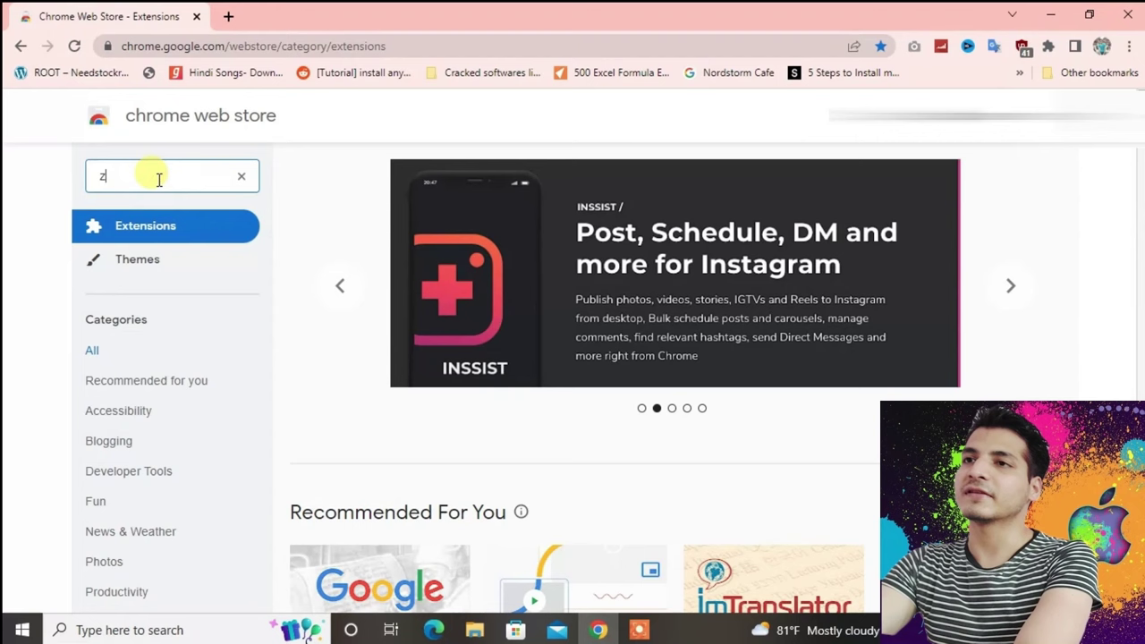
type("zenmate")
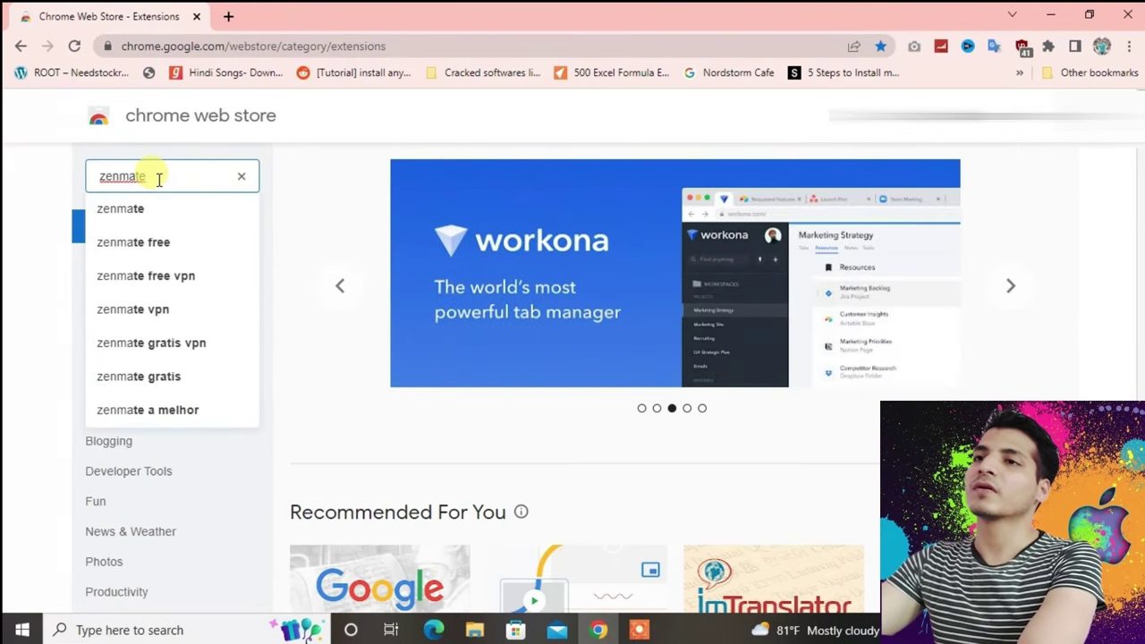
key("Return")
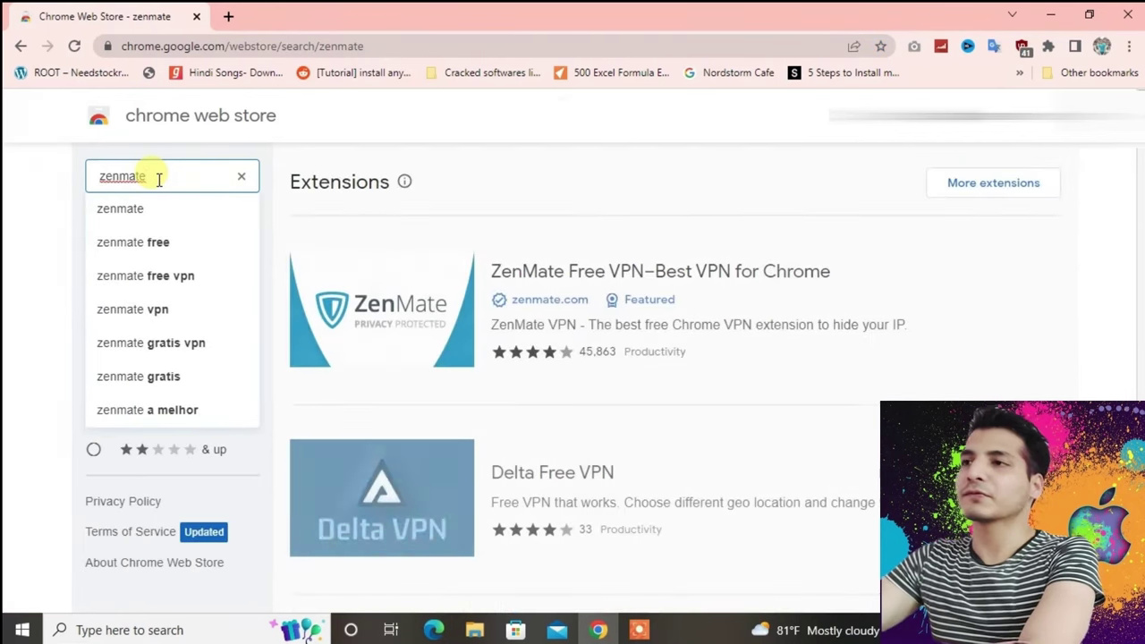
left_click(593, 281)
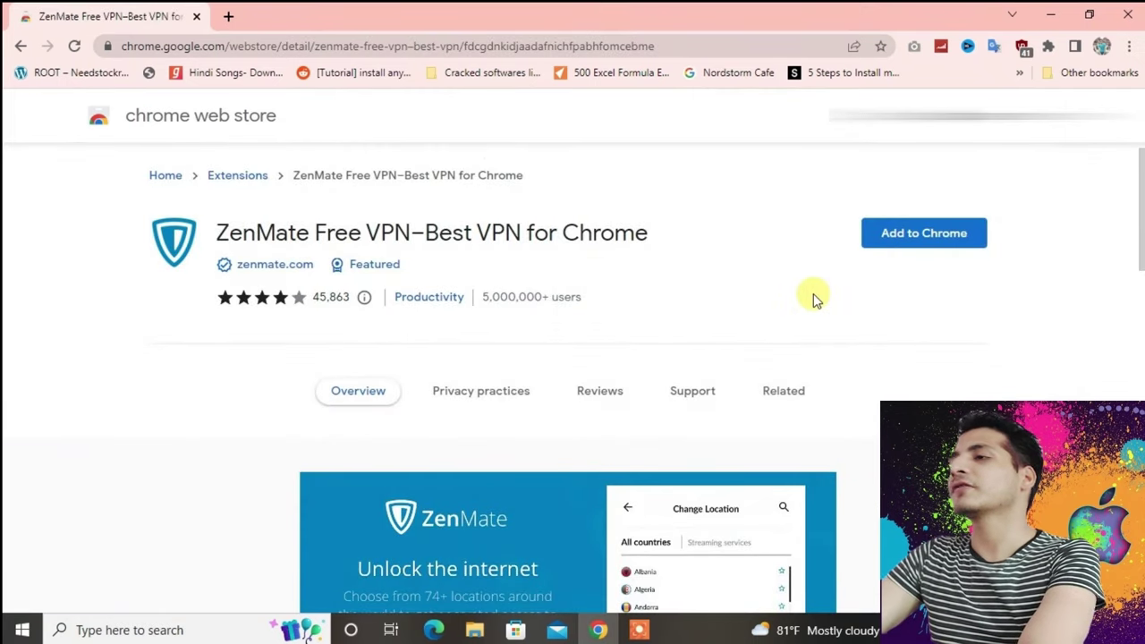
left_click(939, 231)
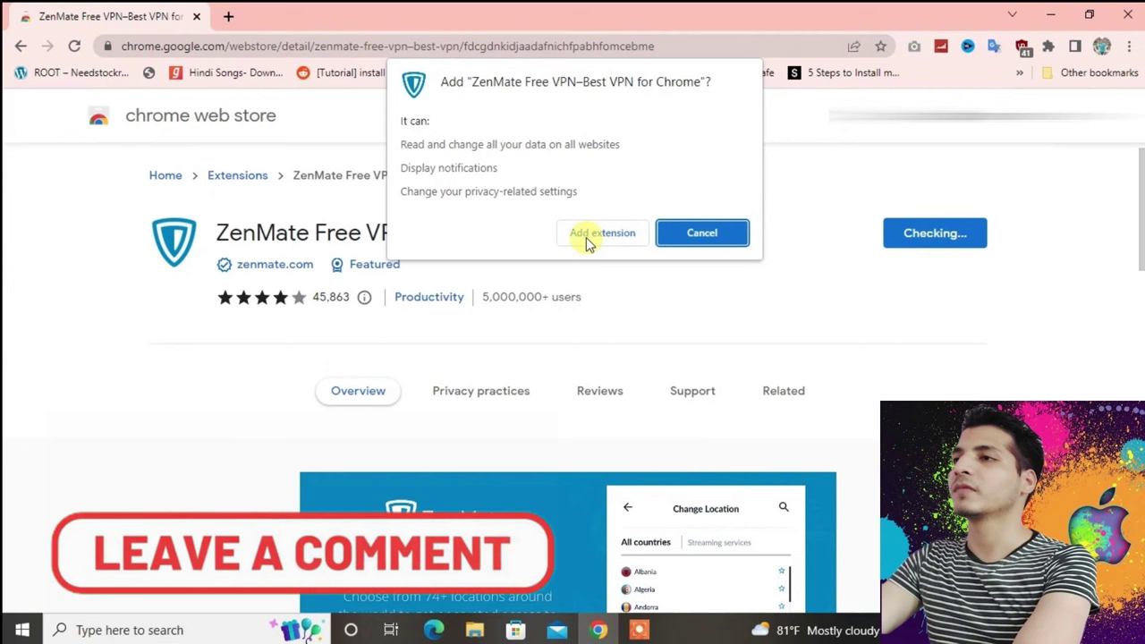
left_click(601, 233)
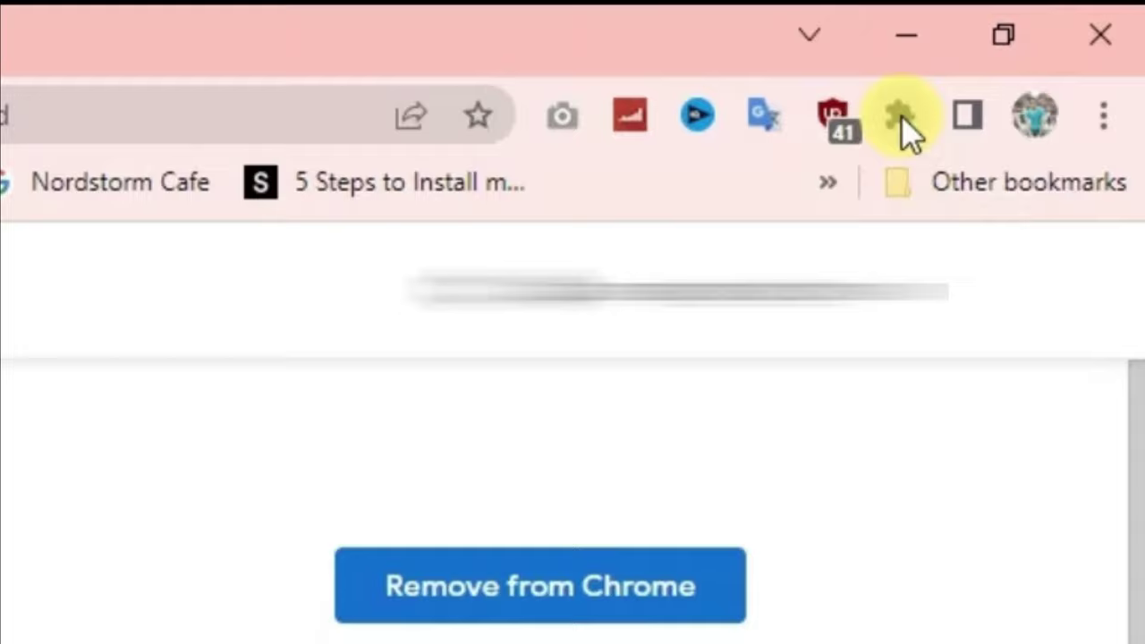
Step: Pin the newly added Windscribe and ZenMate extensions so they stay directly accessible in the browser
left_click(903, 125)
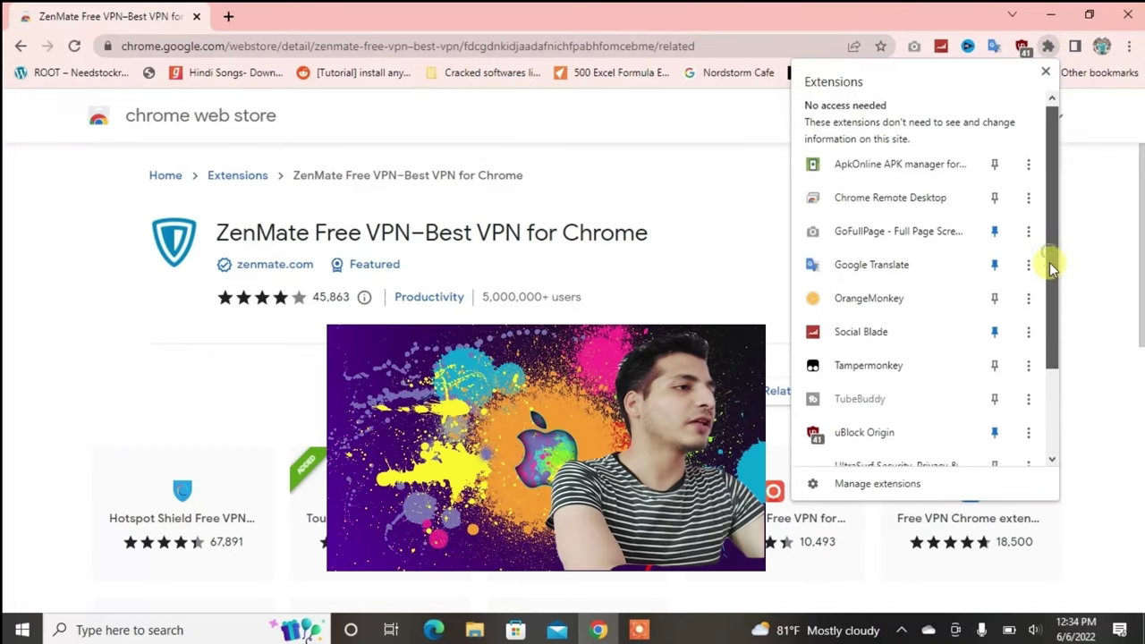
left_click_drag(1048, 256, 1053, 391)
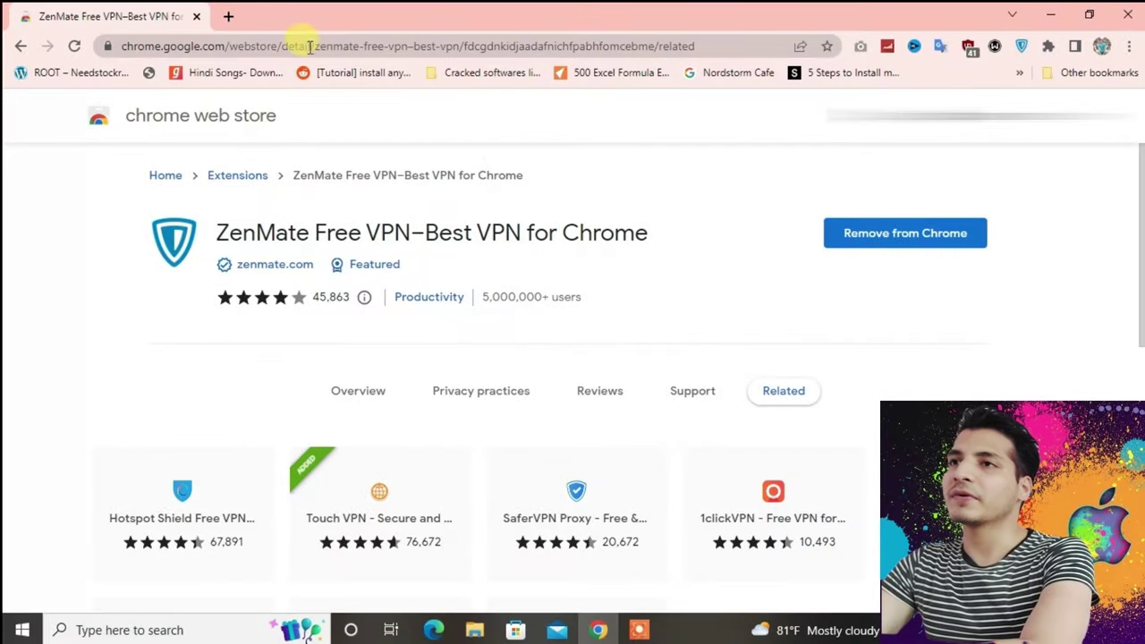
Step: Go back to the OmeTV video chat site at ome.tv using the address suggestions for "ome"
left_click(308, 47)
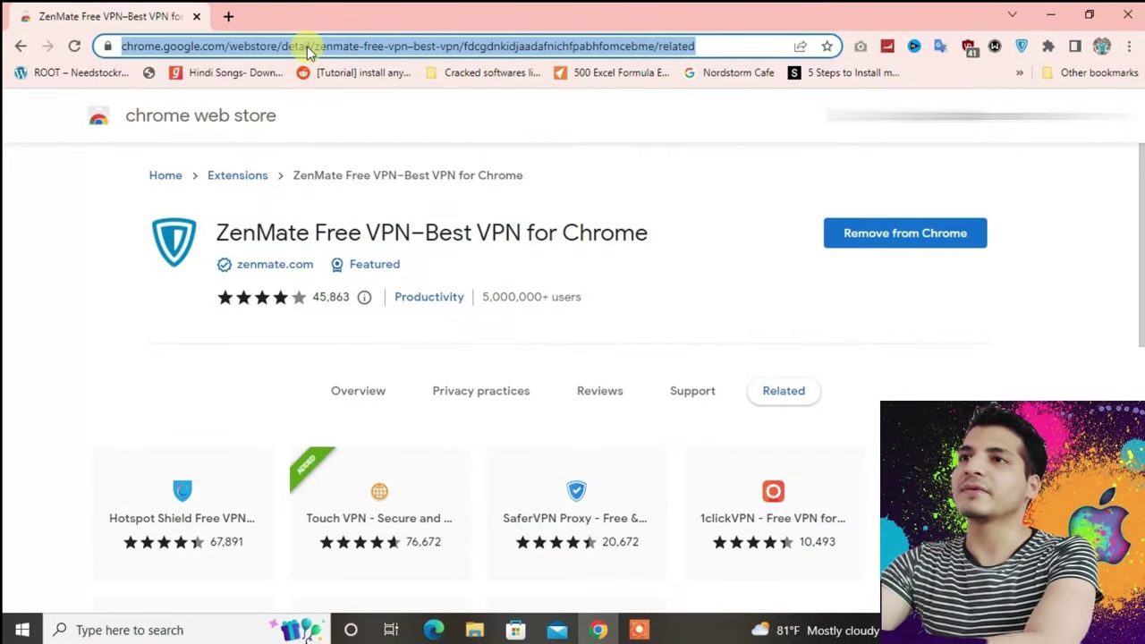
type("ome")
key("Down")
key("Down")
key("Down")
key("Down")
key("Down")
key("Return")
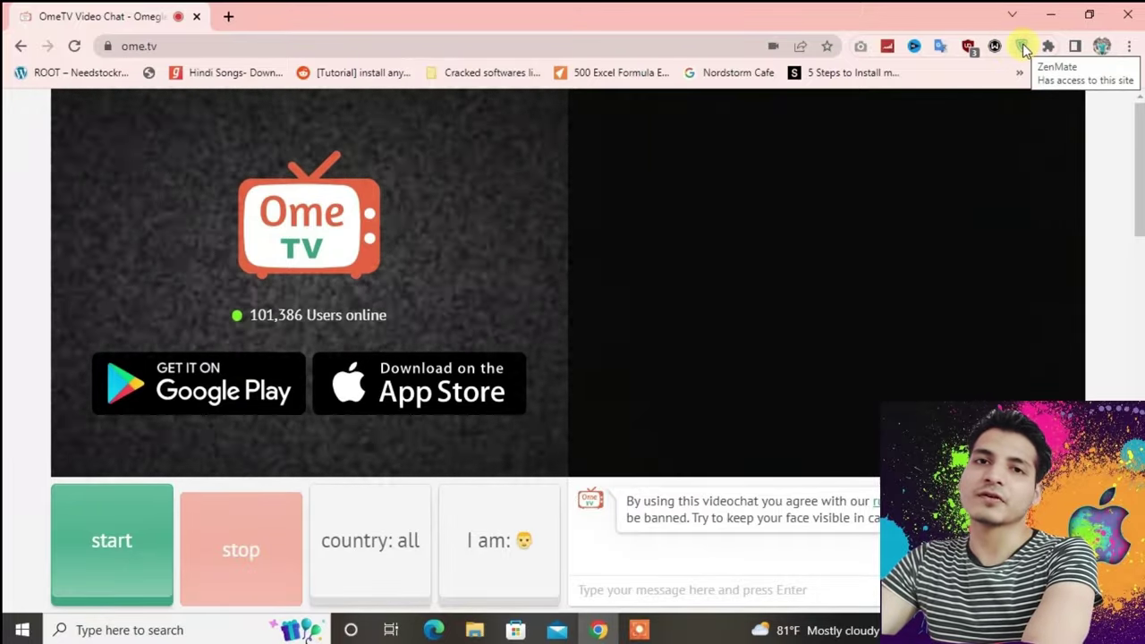
Step: Skip the ZenMate quick tour, connect the VPN to Singapore and start the OmeTV video chat
left_click(1022, 47)
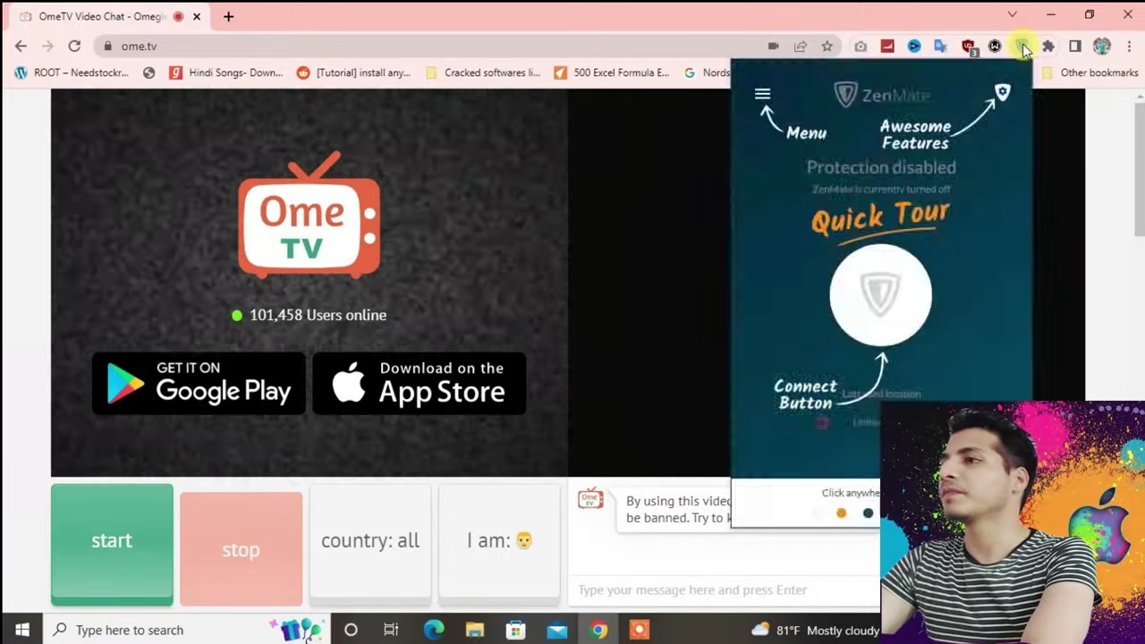
left_click(980, 245)
left_click(980, 245)
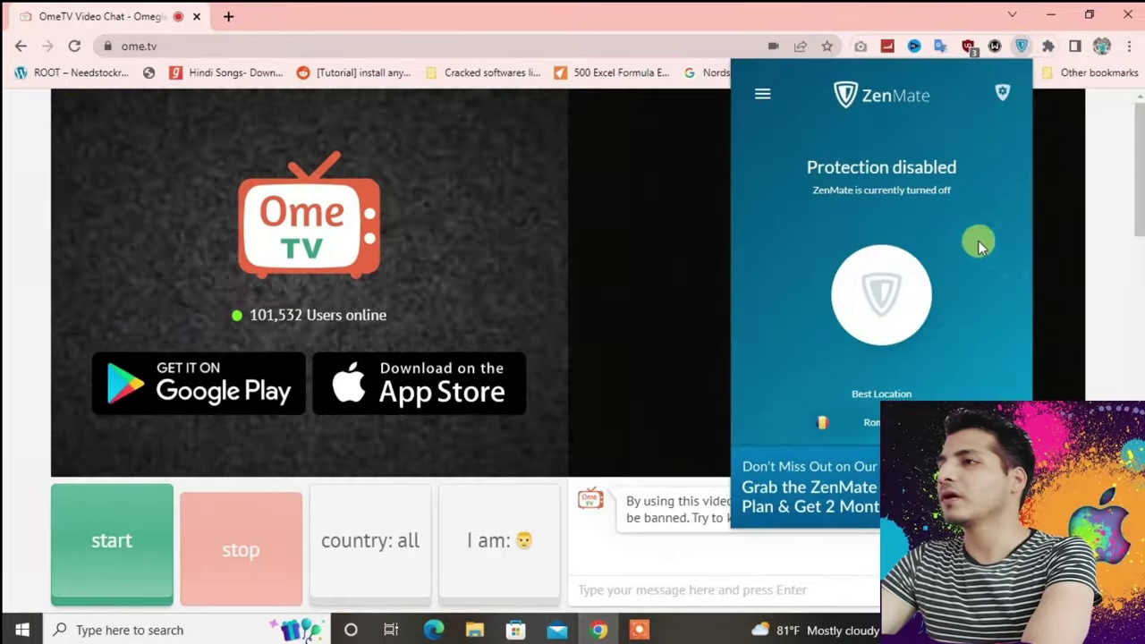
left_click(871, 416)
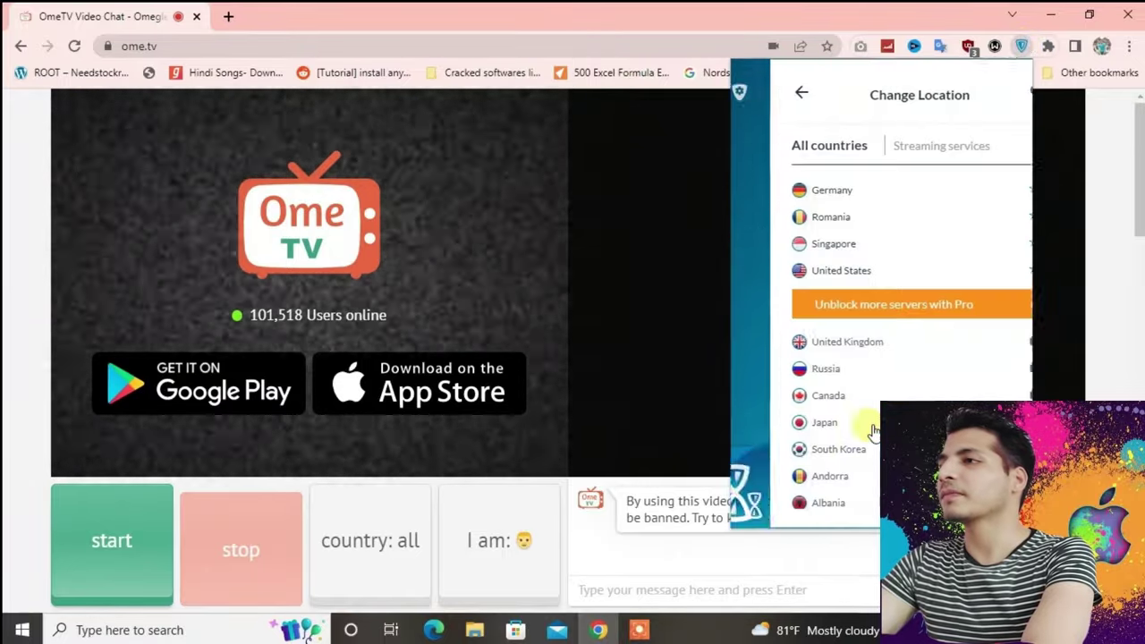
left_click(794, 245)
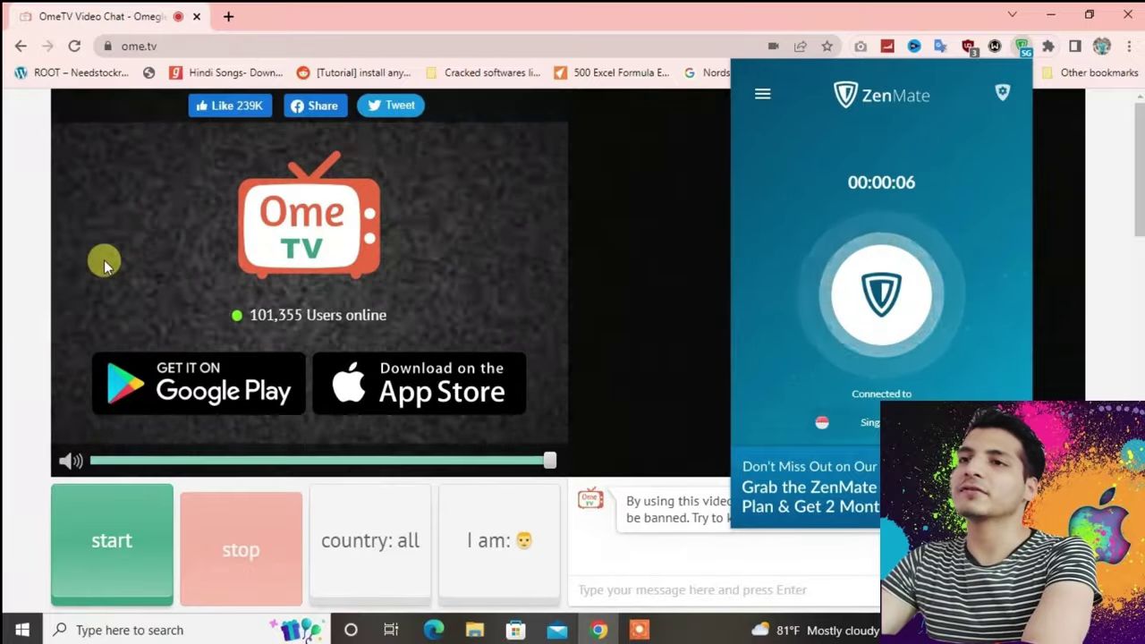
left_click(12, 294)
left_click(103, 544)
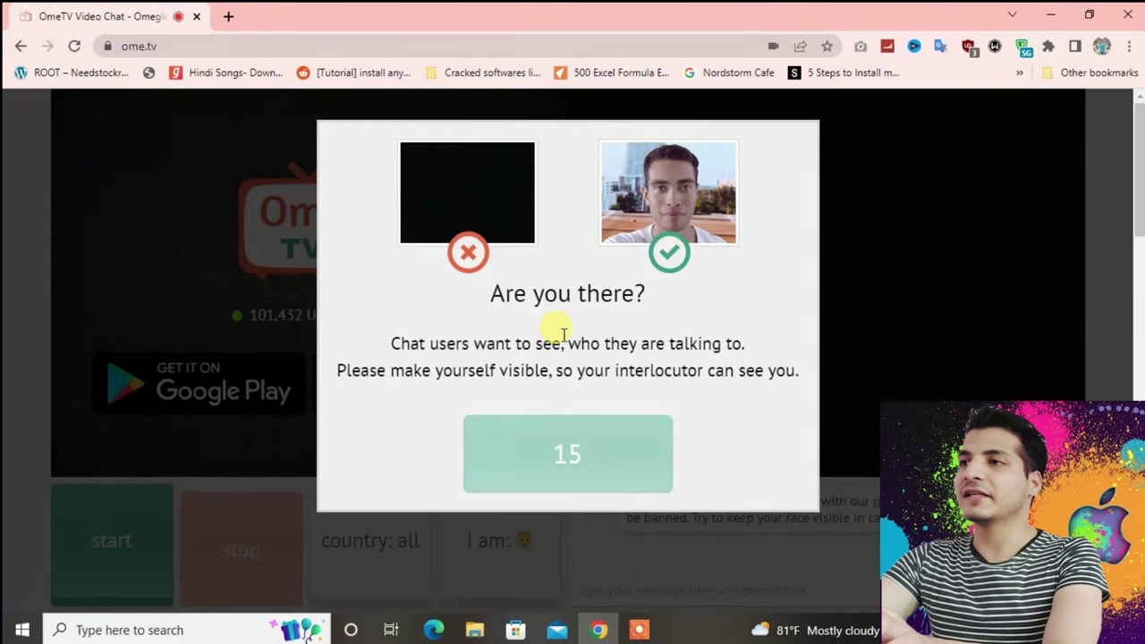
Step: Clear the last hour's browsing history, download history, cookies, cached files, site settings and hosted app data
key("ctrl+shift+Delete")
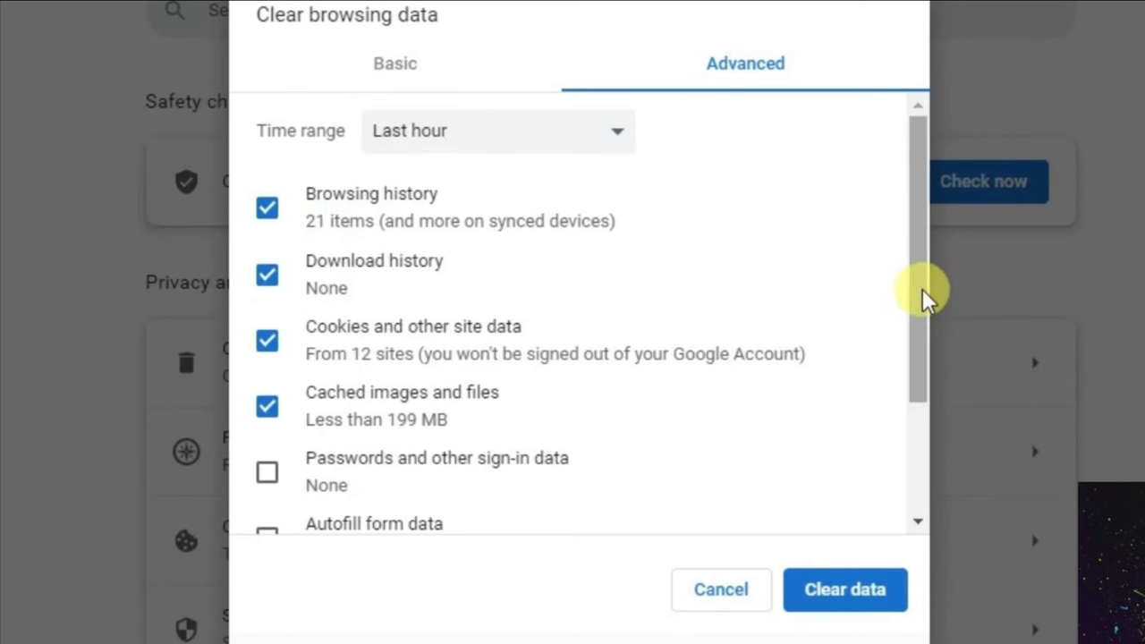
left_click_drag(922, 289, 950, 485)
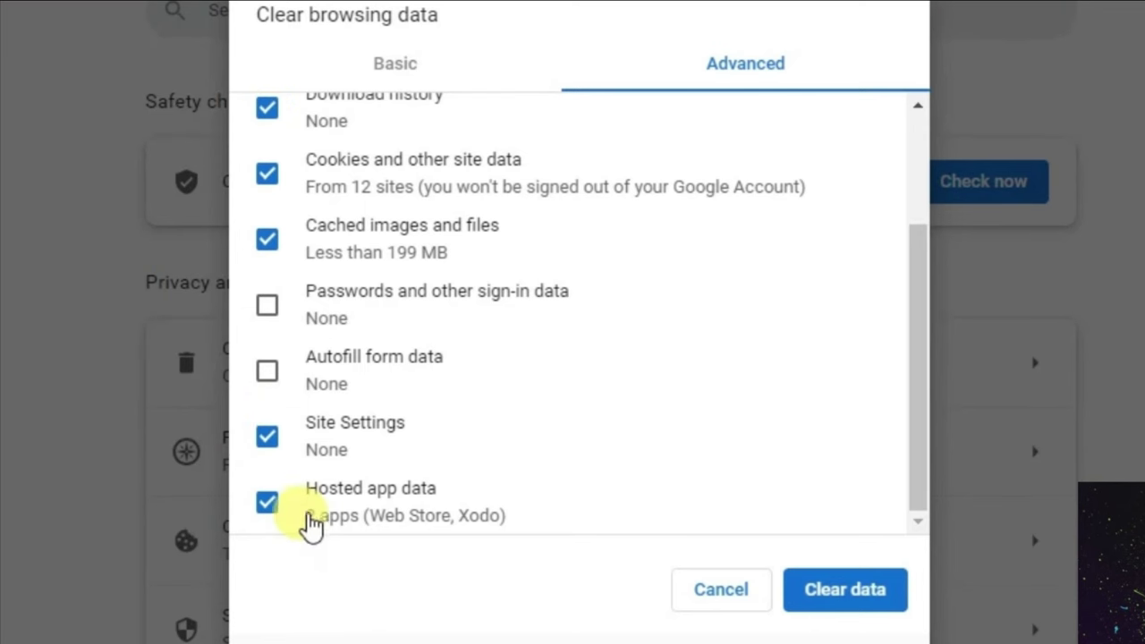
left_click_drag(922, 403, 937, 202)
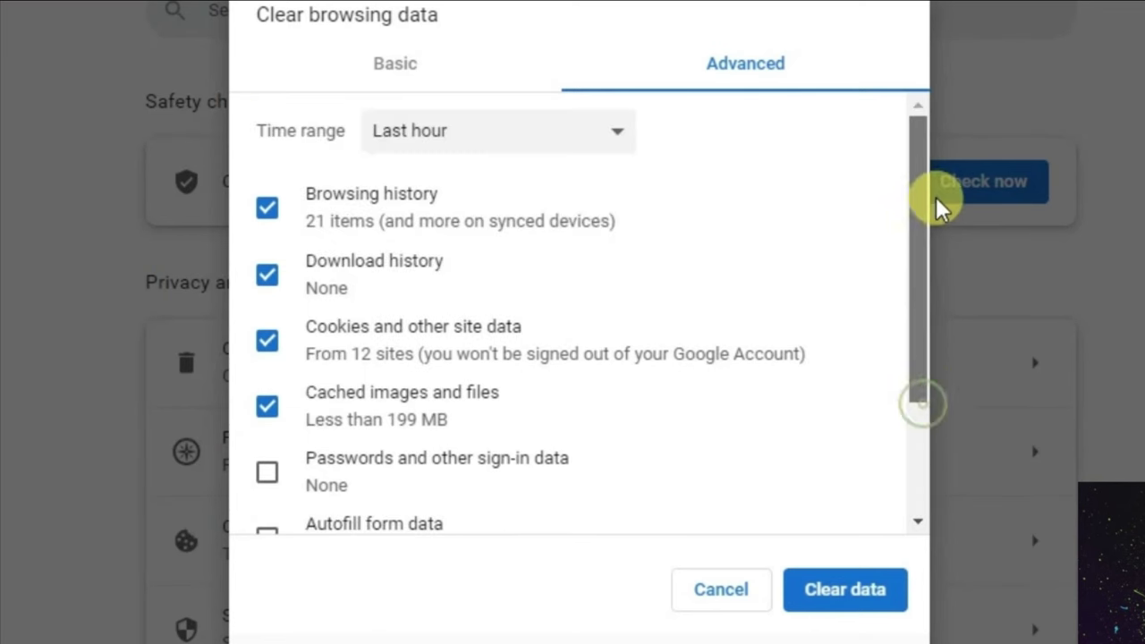
left_click(567, 143)
left_click(753, 169)
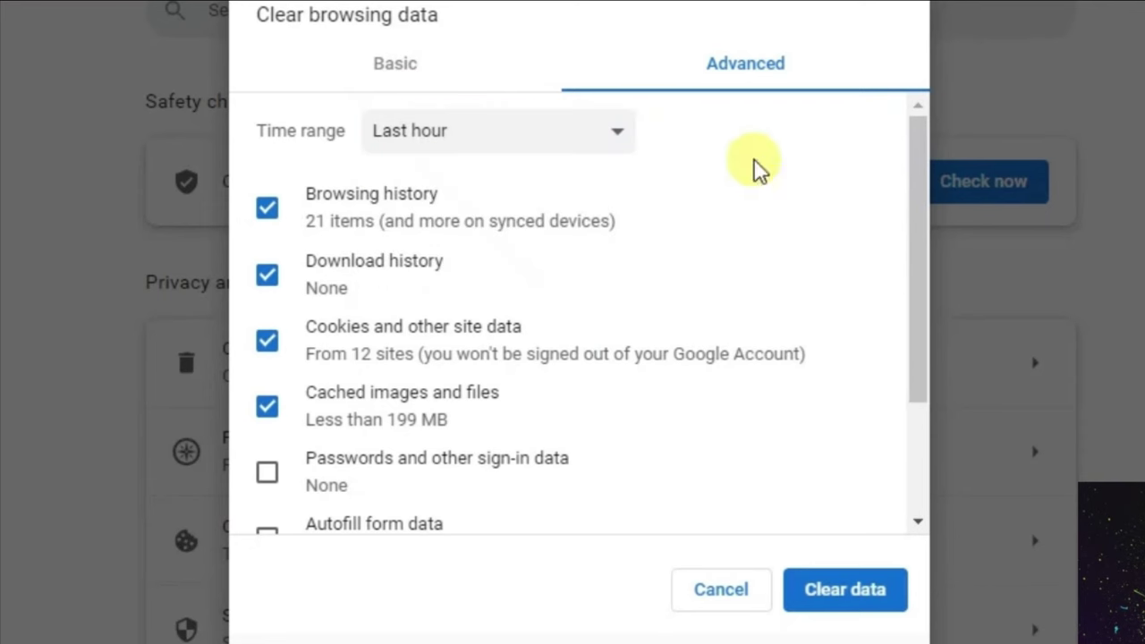
left_click(856, 597)
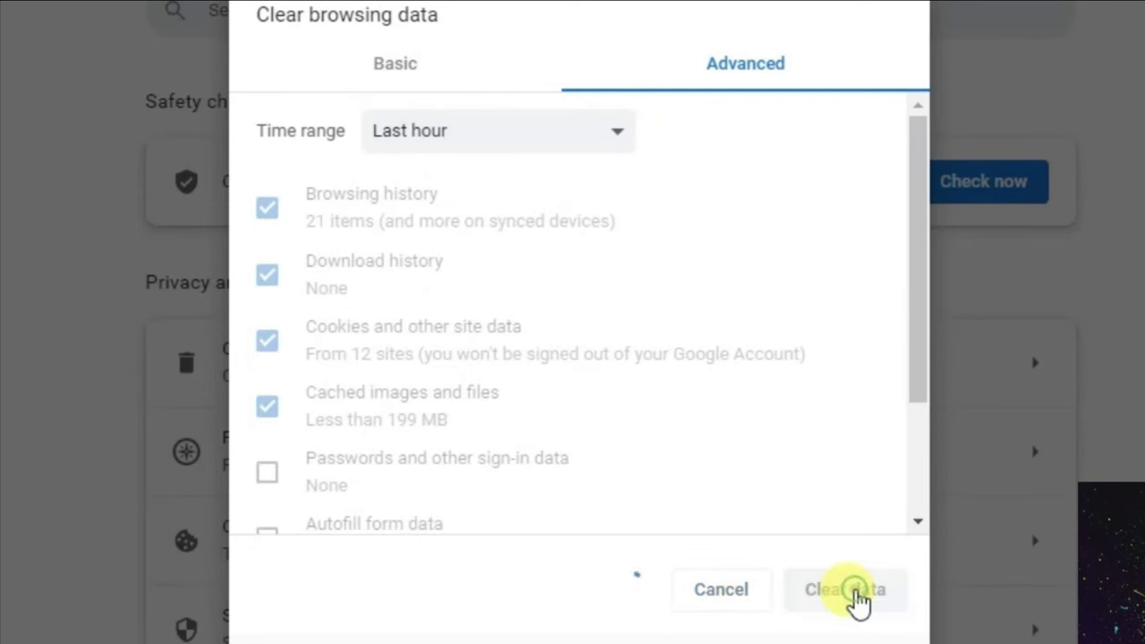